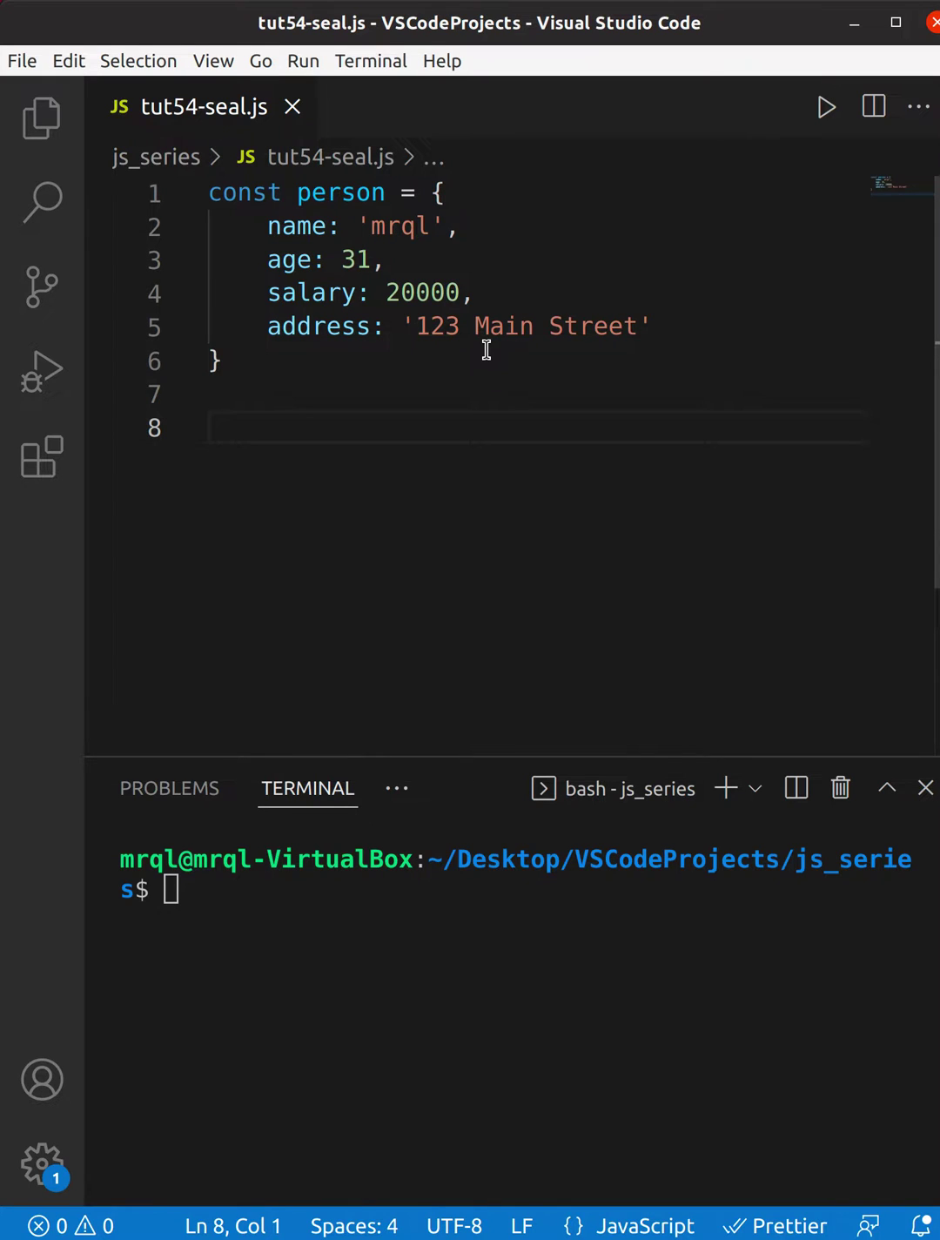
text(delt)
Step: Type delete person.name on line 8, fixing a typo, and start a new line below it
key(BackSpace)
text(ete)
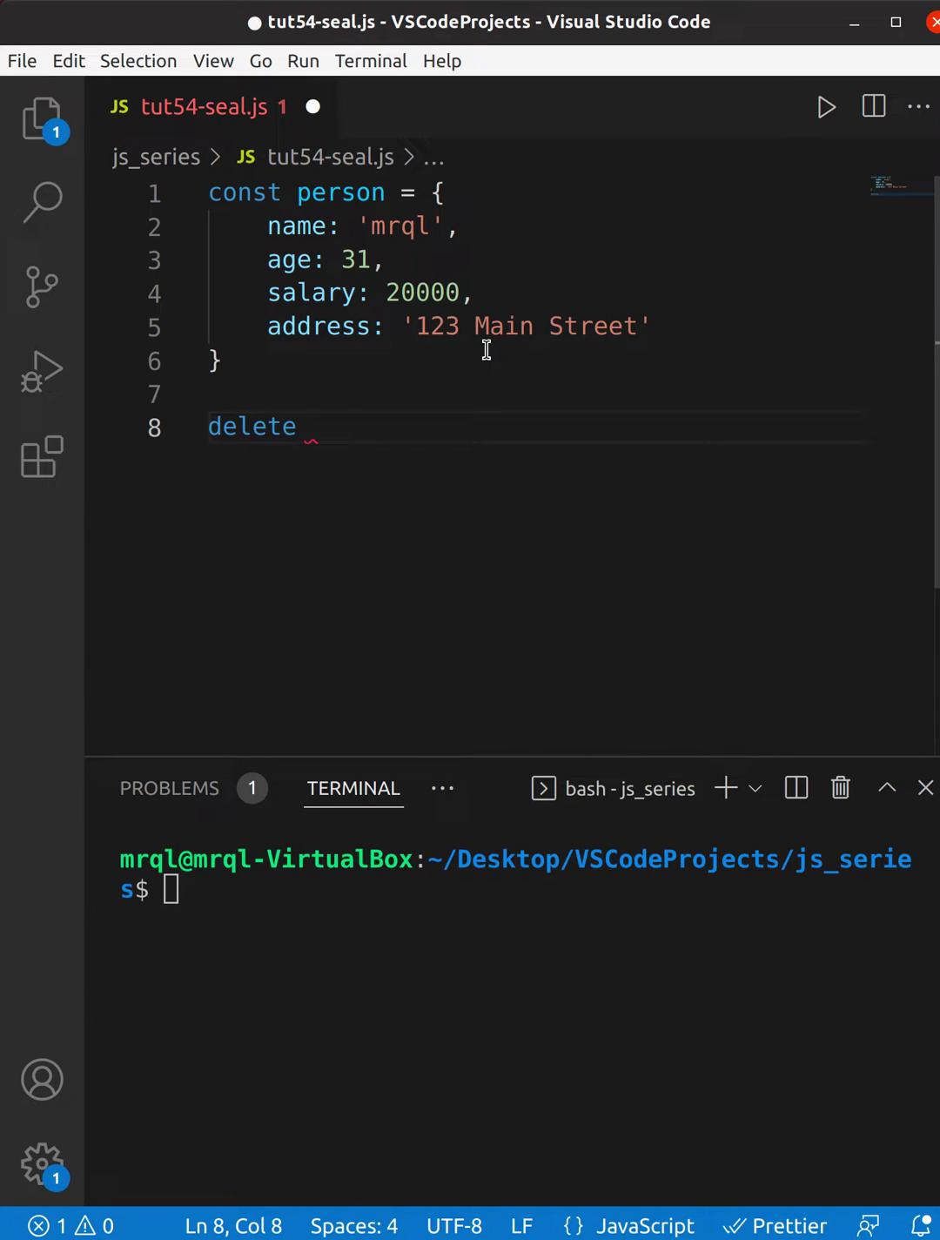
text( person.name)
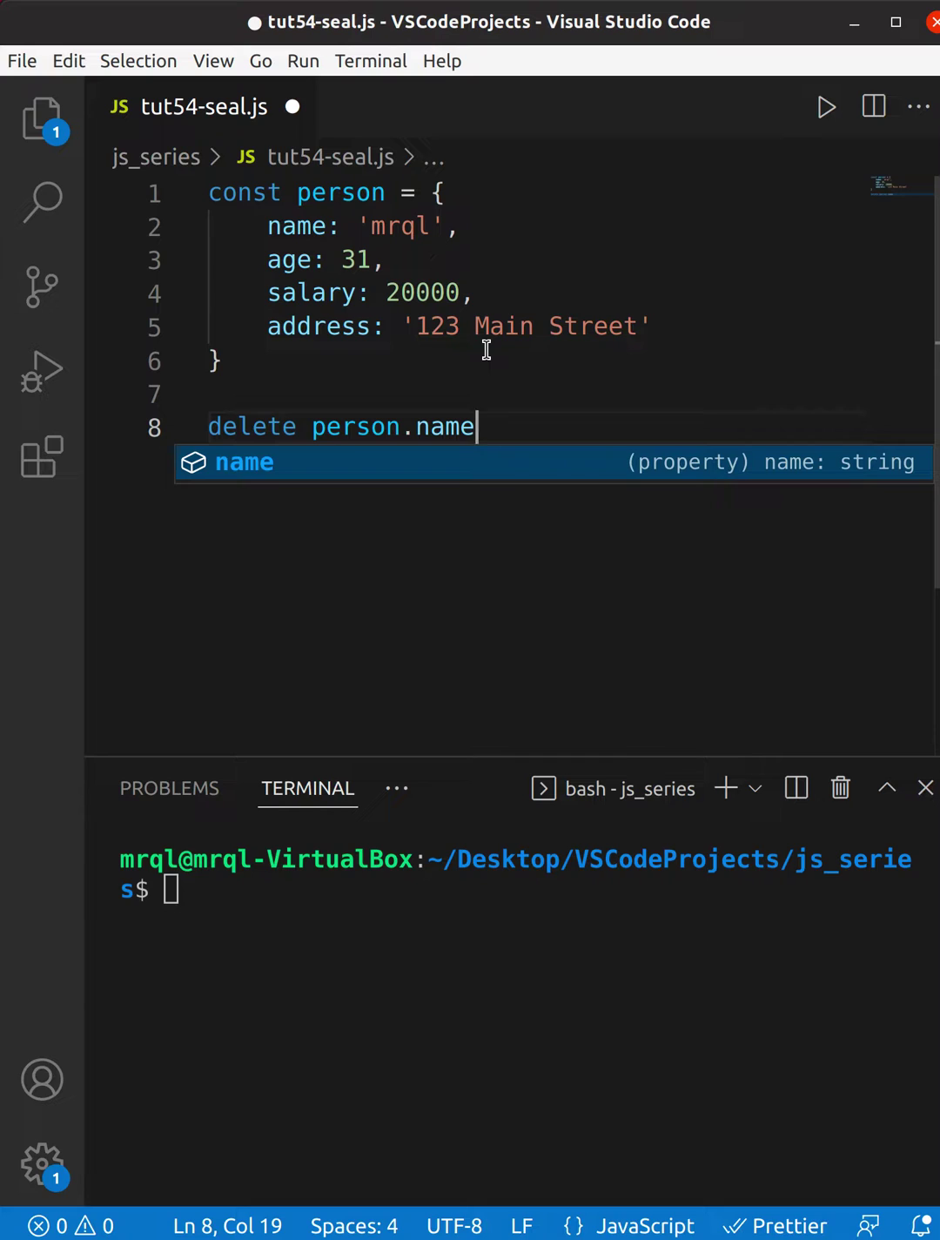
key(Escape)
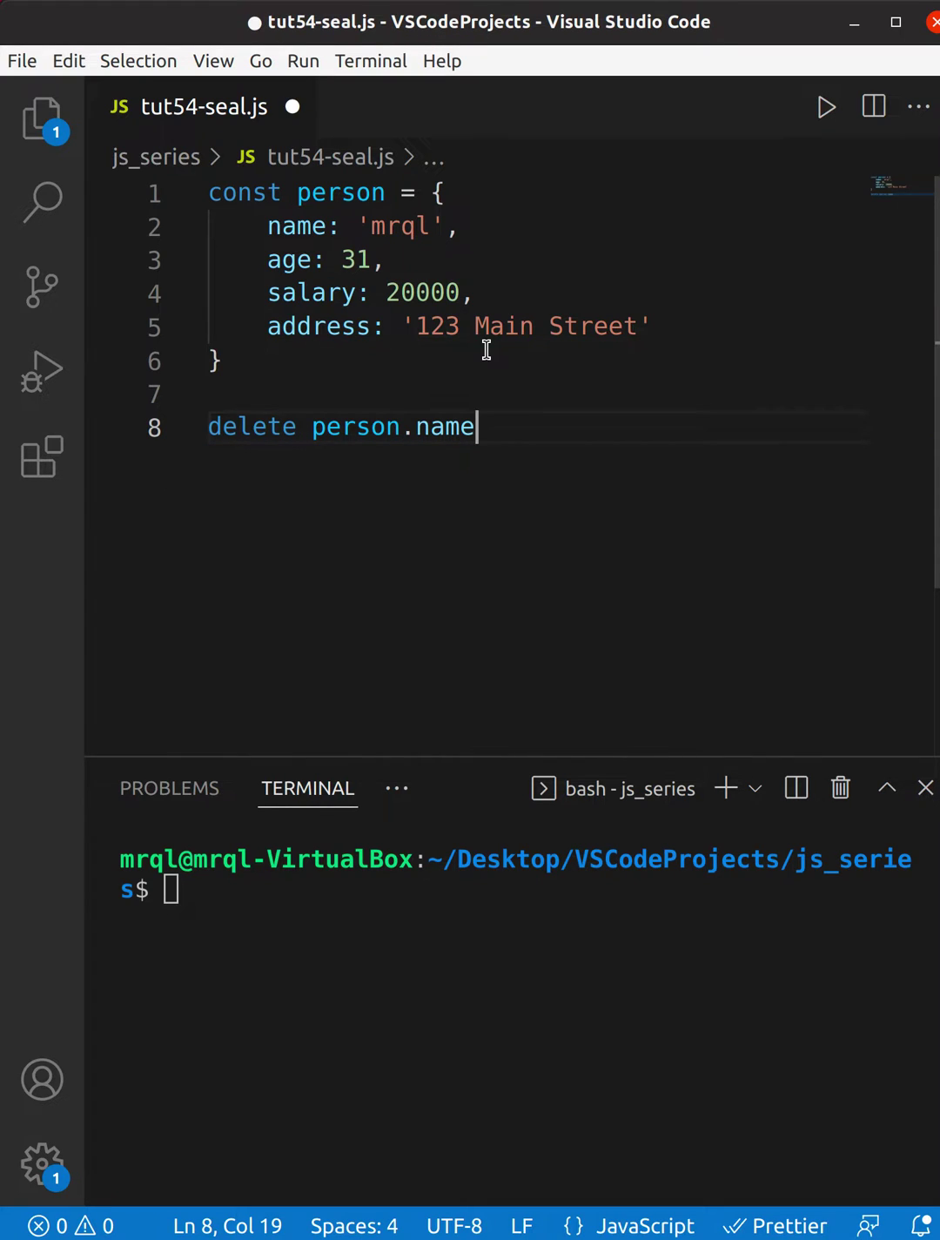
key(Return)
text(console.log(person)
Step: Save the script with console.log(person) added and run node tut54-seal.js in the terminal
click(395, 390)
key(ctrl+s)
click(263, 904)
text(node tut54)
key(Tab)
key(Return)
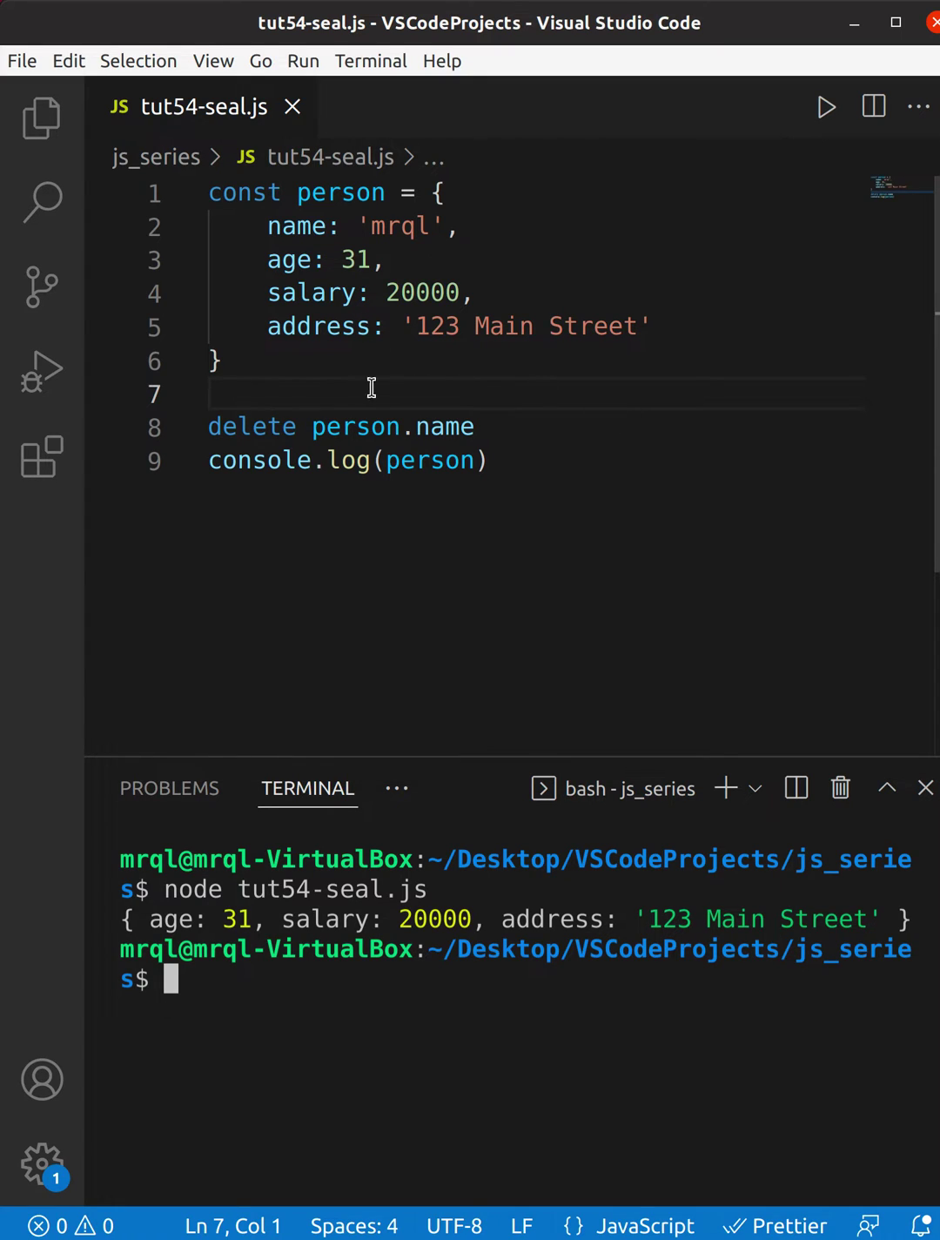
Step: Add Object.seal(person) above delete person.name, with a blank line above it, and save
click(324, 388)
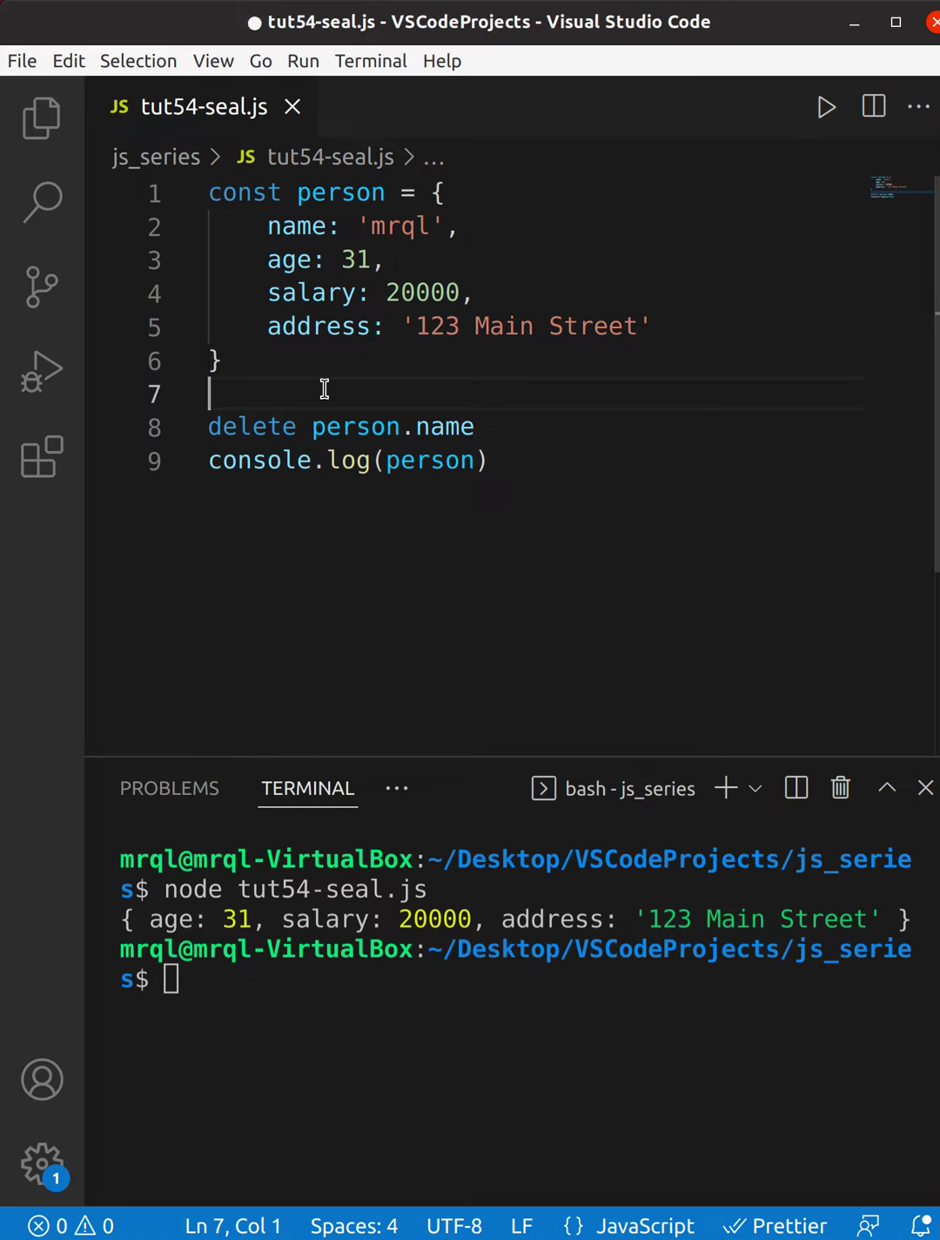
text(Object.)
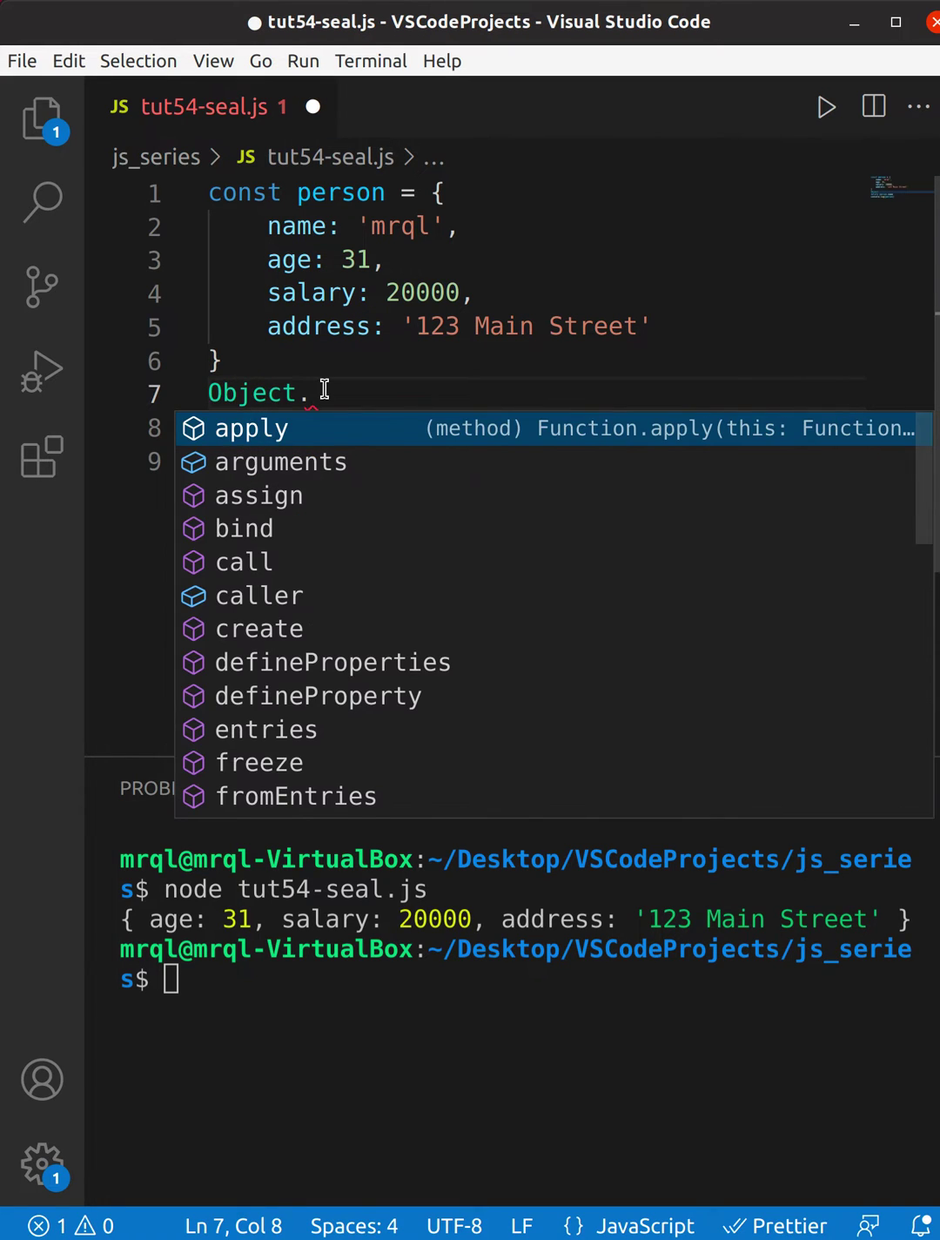
text(seal(person)
key(ctrl+s)
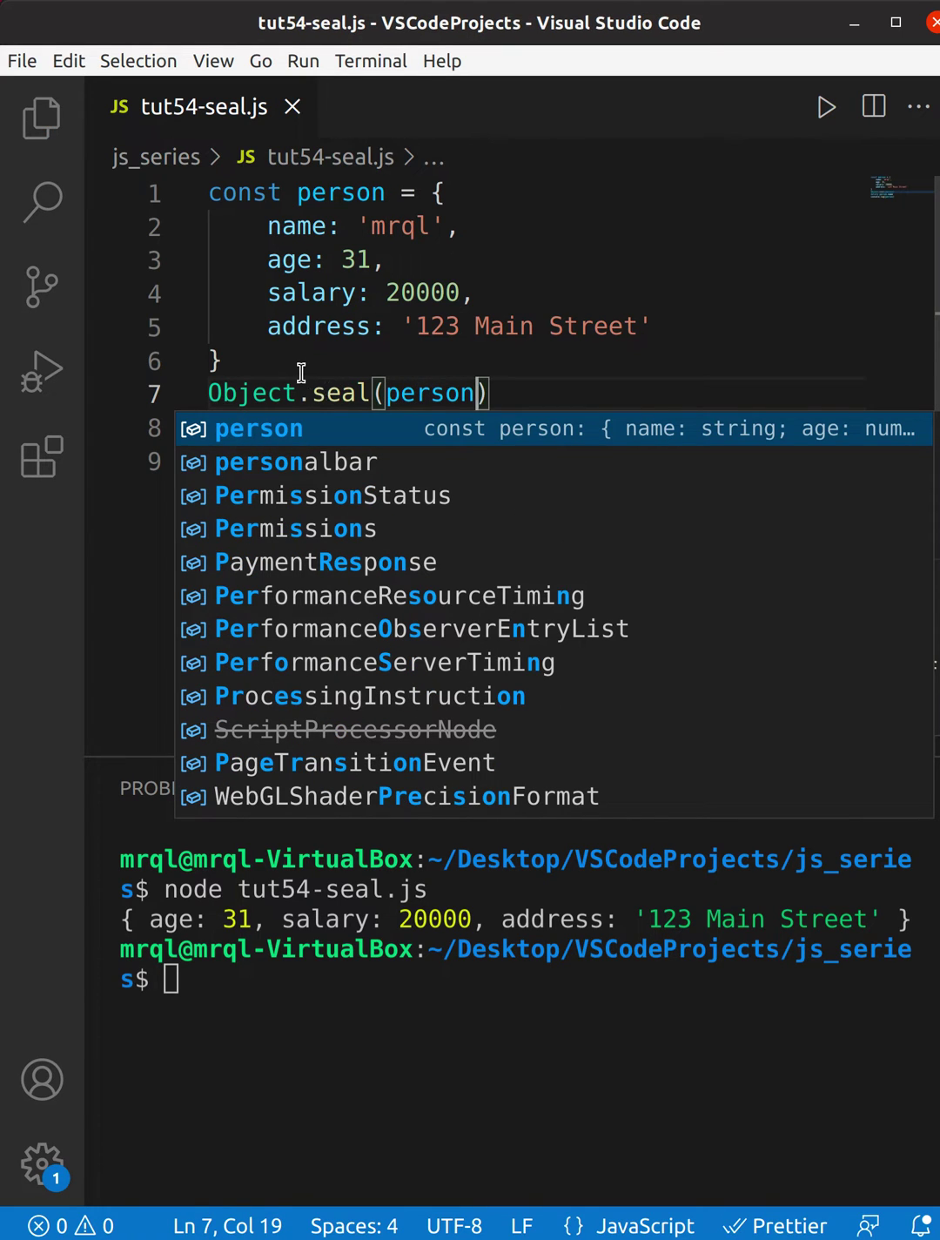
click(301, 374)
key(Return)
key(ctrl+s)
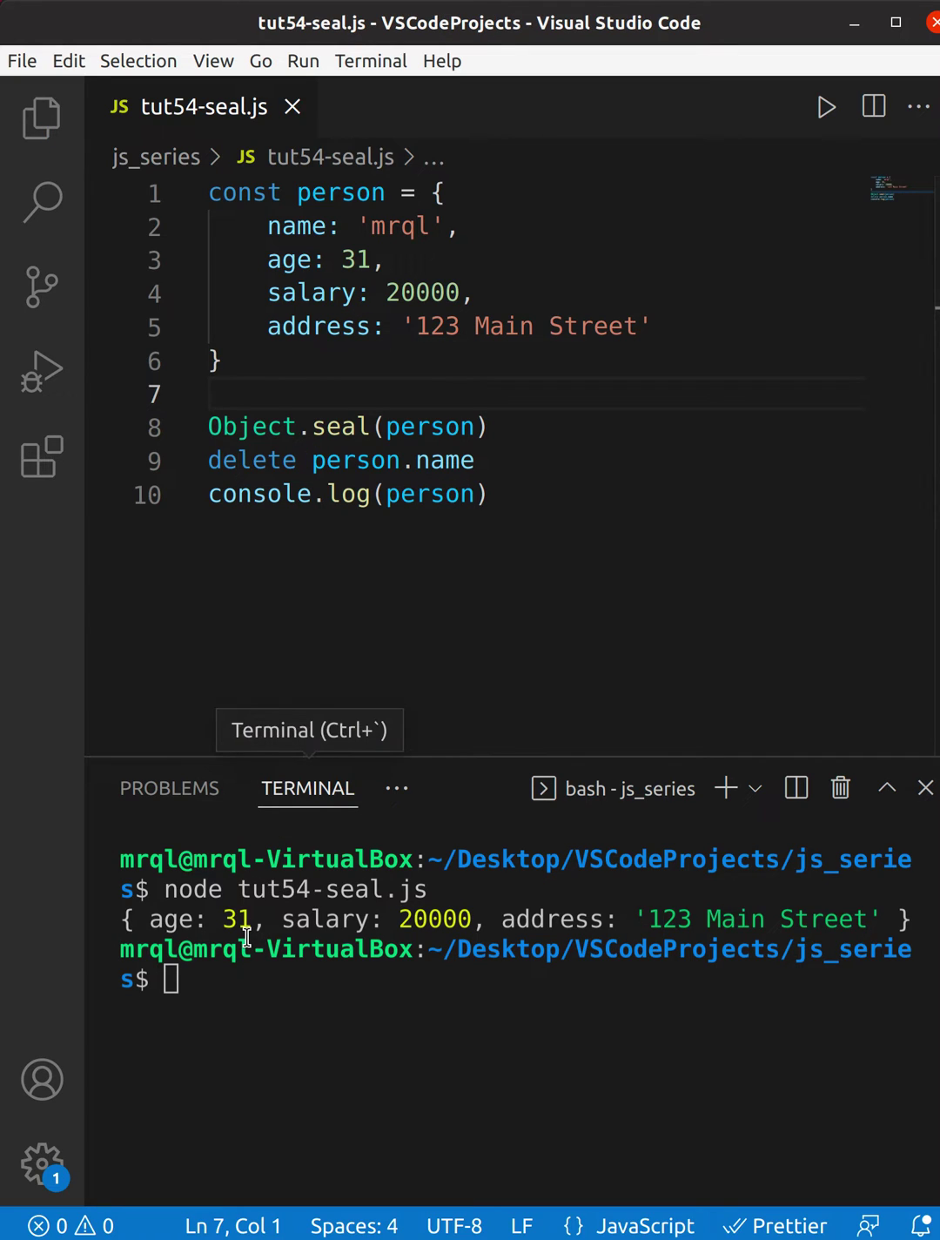
Step: Rerun node tut54-seal.js from terminal history to show name still present
click(247, 937)
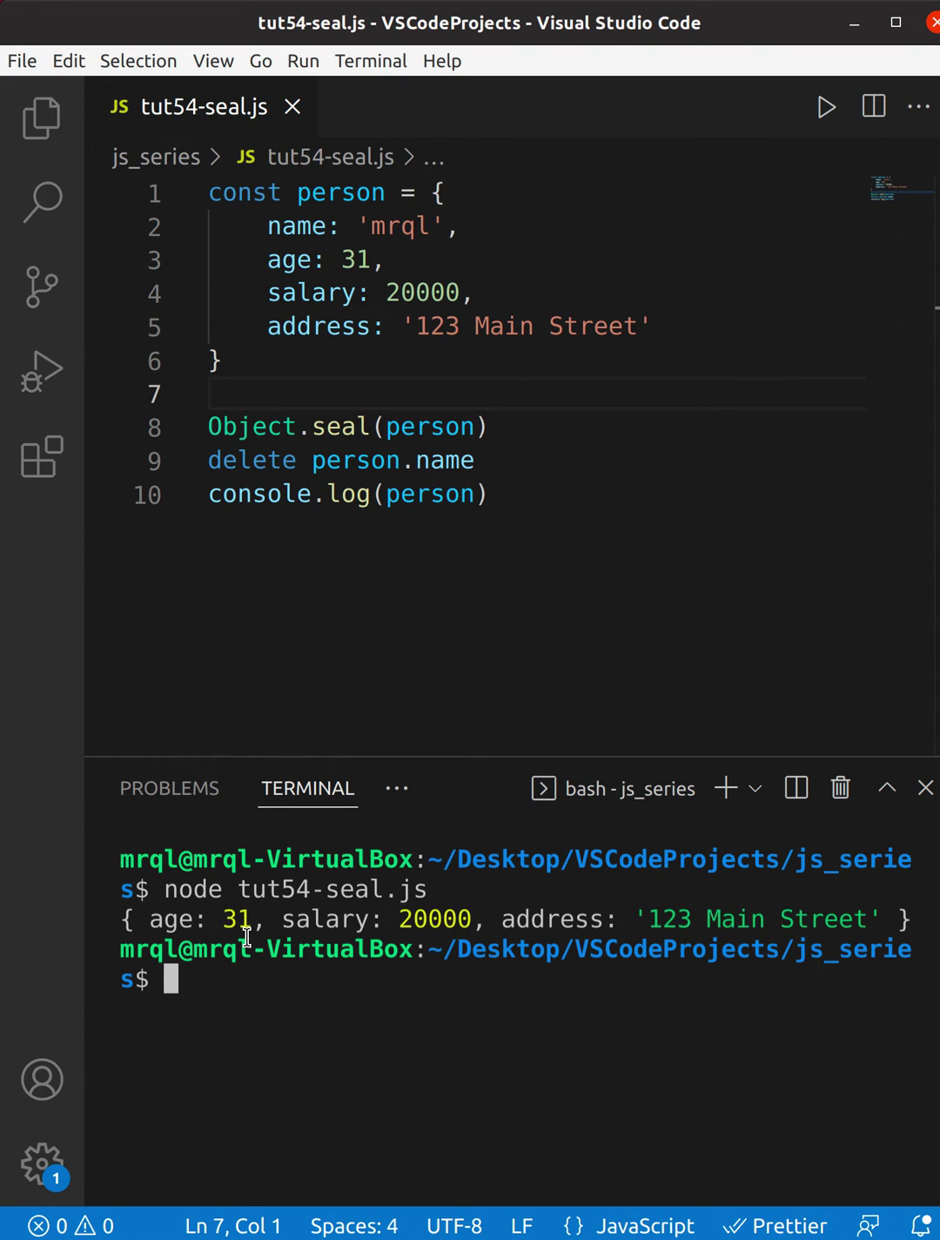
key(Up)
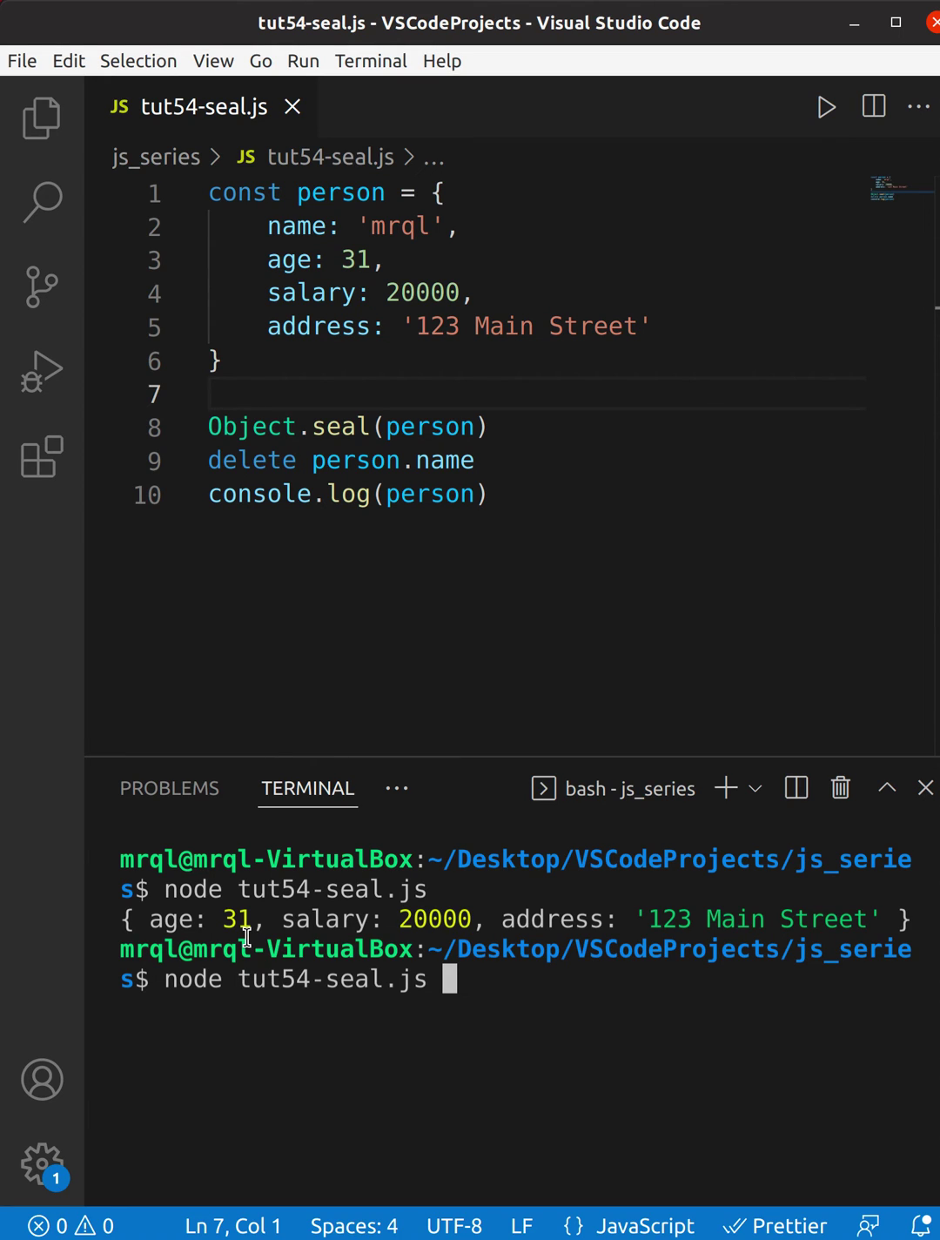
key(Return)
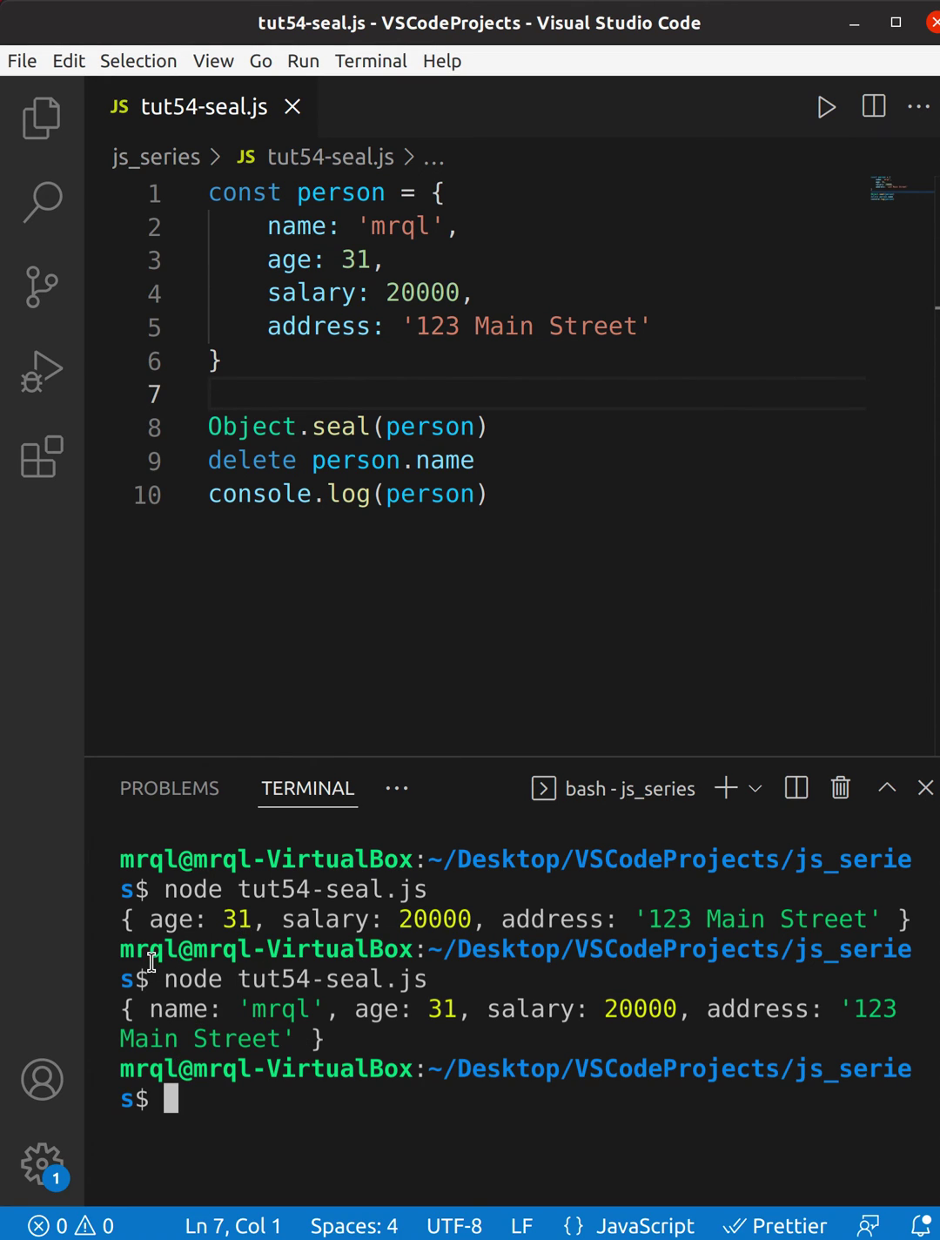